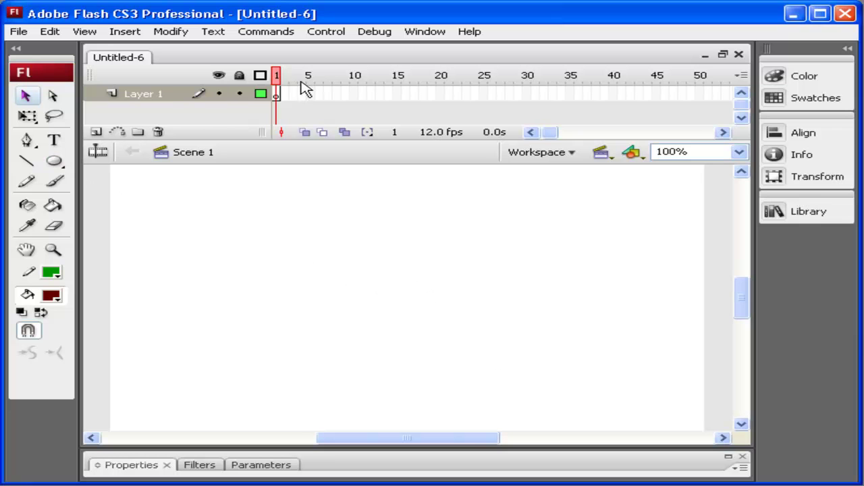
Step: Rename Layer 1 to TextMorph and save the document as miller-text-morph
{"action": "double_click", "coordinate": [154, 95]}
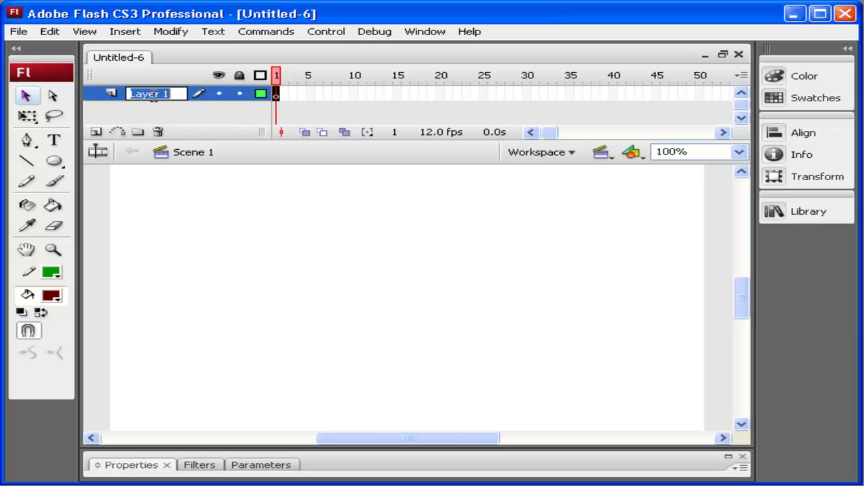
{"action": "type", "text": "TextMo"}
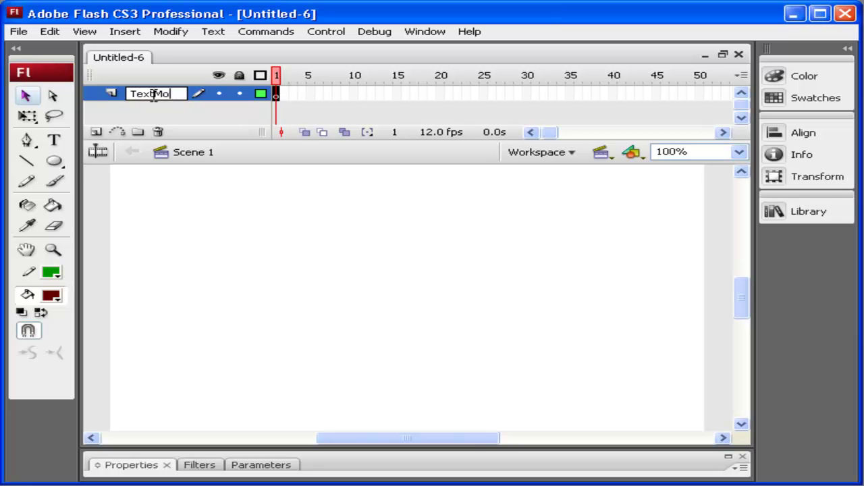
{"action": "type", "text": "rph"}
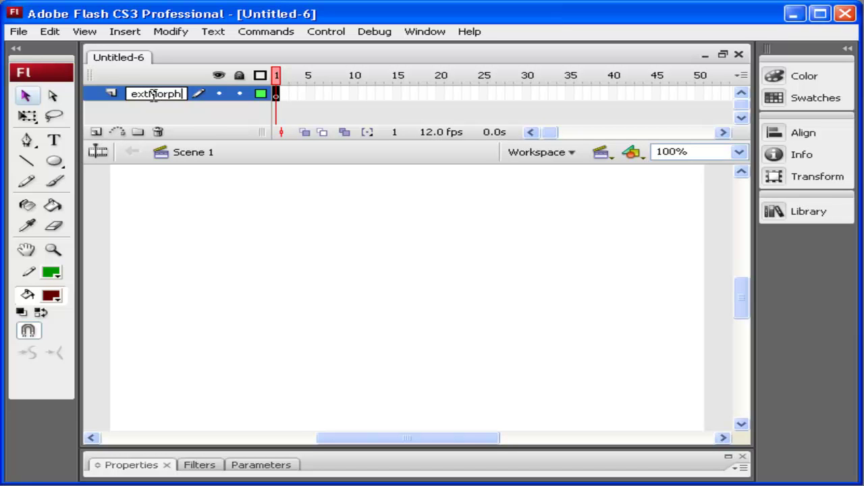
{"action": "left_click", "coordinate": [18, 32]}
{"action": "left_click", "coordinate": [93, 154]}
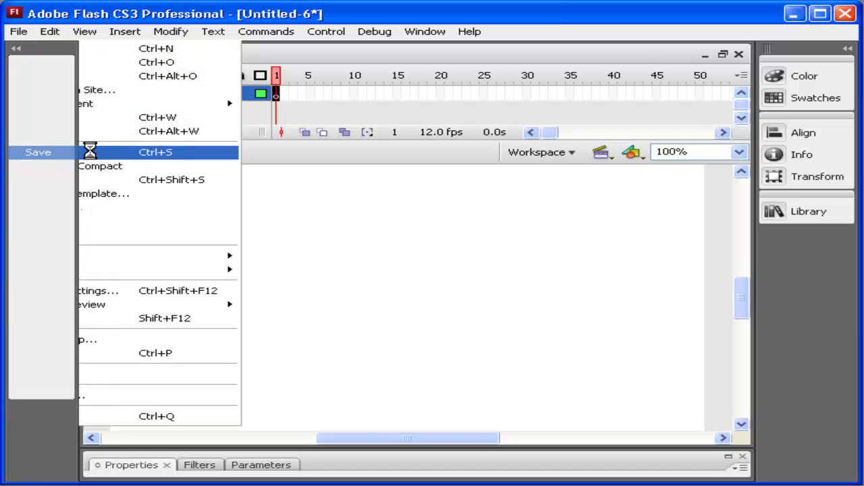
{"action": "type", "text": "mil"}
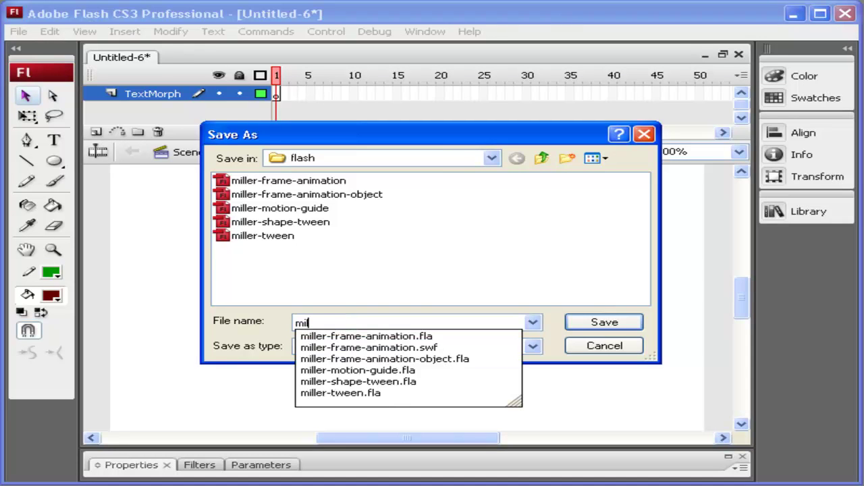
{"action": "type", "text": "ler-text-morph"}
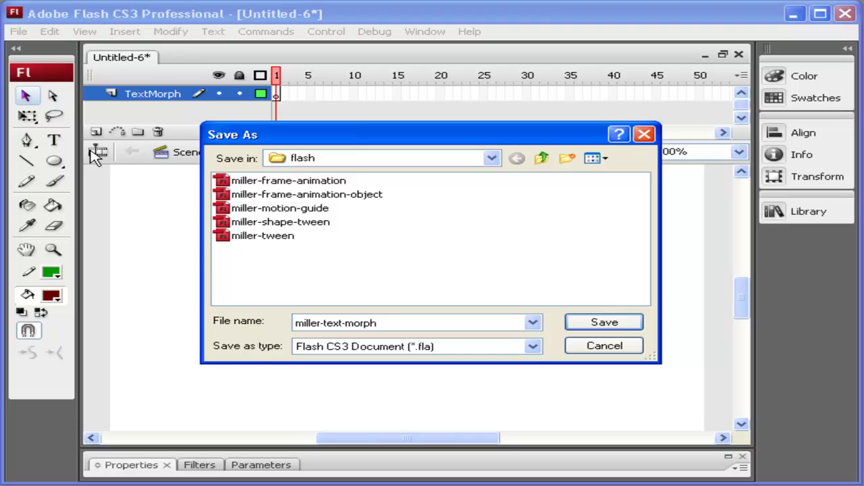
{"action": "key", "text": "Return"}
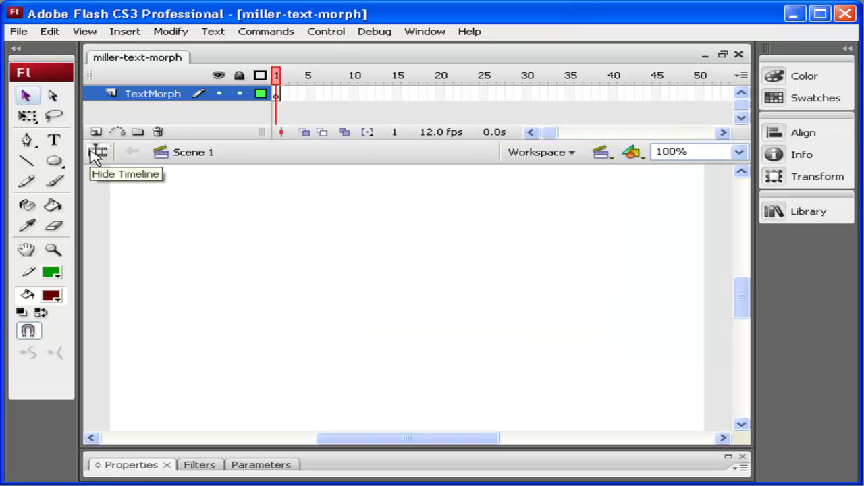
Step: Draw a large dark red oval across the stage centre and add a blank keyframe at frame 24
{"action": "left_click", "coordinate": [54, 162]}
{"action": "left_click_drag", "start_coordinate": [267, 250], "coordinate": [619, 375]}
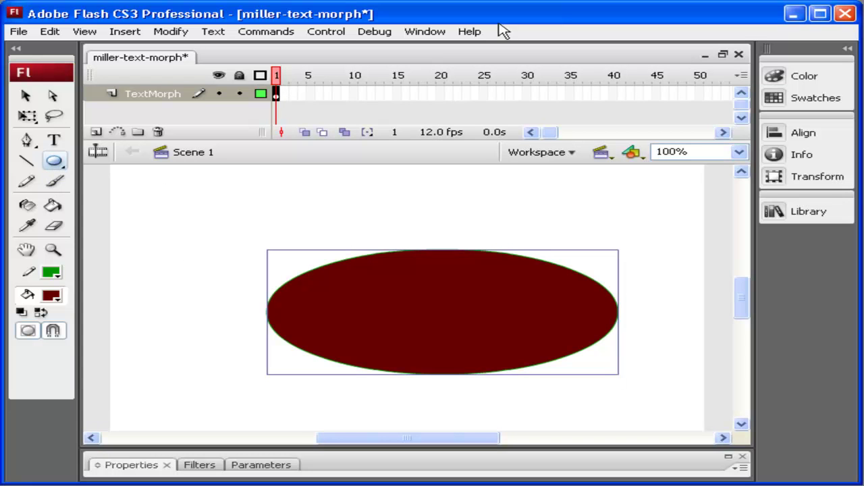
{"action": "left_click", "coordinate": [474, 94]}
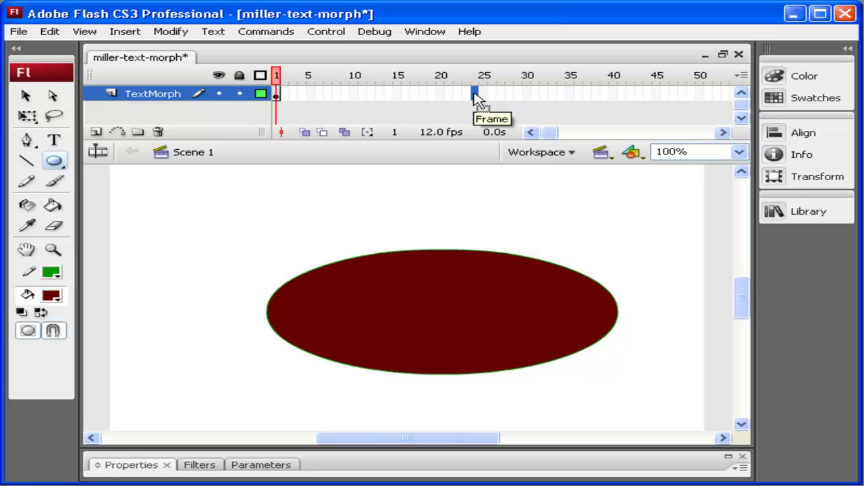
{"action": "left_click", "coordinate": [126, 32]}
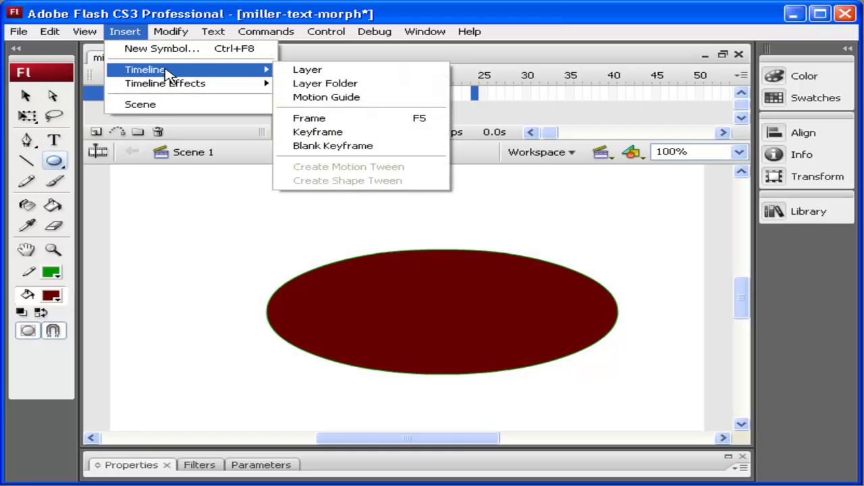
{"action": "left_click", "coordinate": [372, 146]}
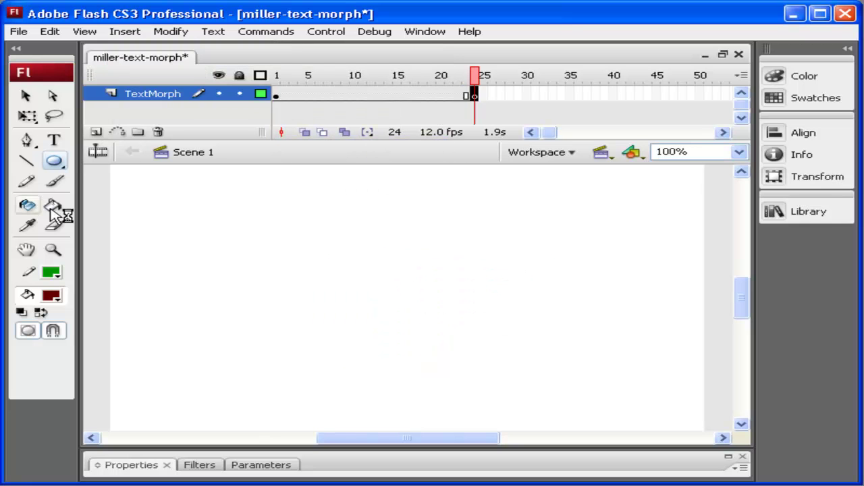
Step: Type the word Miller in a text box on frame 24 and move it lower and right
{"action": "left_click", "coordinate": [54, 141]}
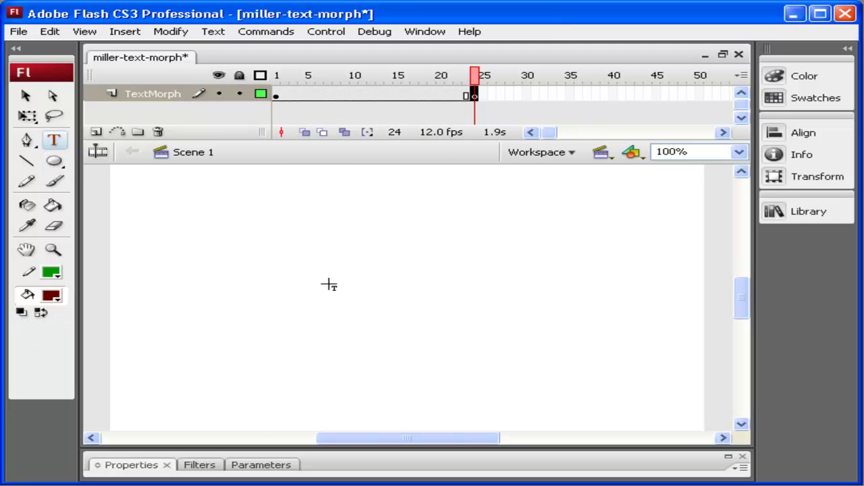
{"action": "left_click_drag", "start_coordinate": [244, 210], "coordinate": [567, 247]}
{"action": "type", "text": "Miller"}
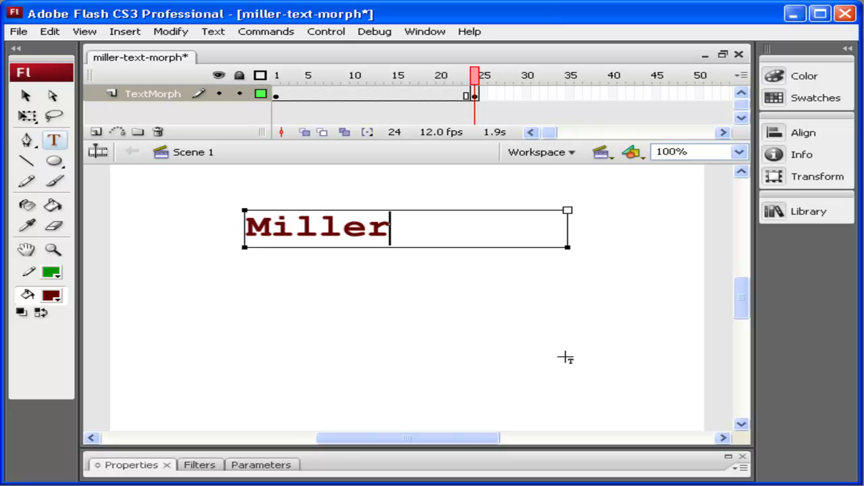
{"action": "left_click", "coordinate": [25, 95]}
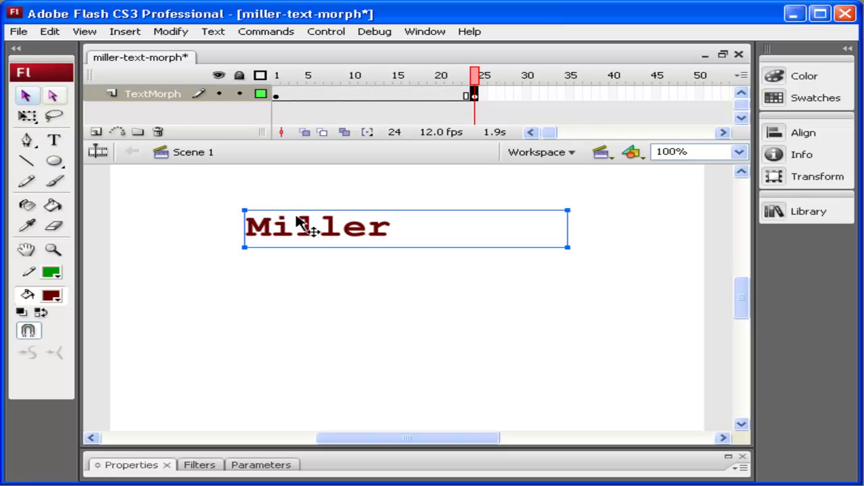
{"action": "left_click_drag", "start_coordinate": [306, 229], "coordinate": [383, 289]}
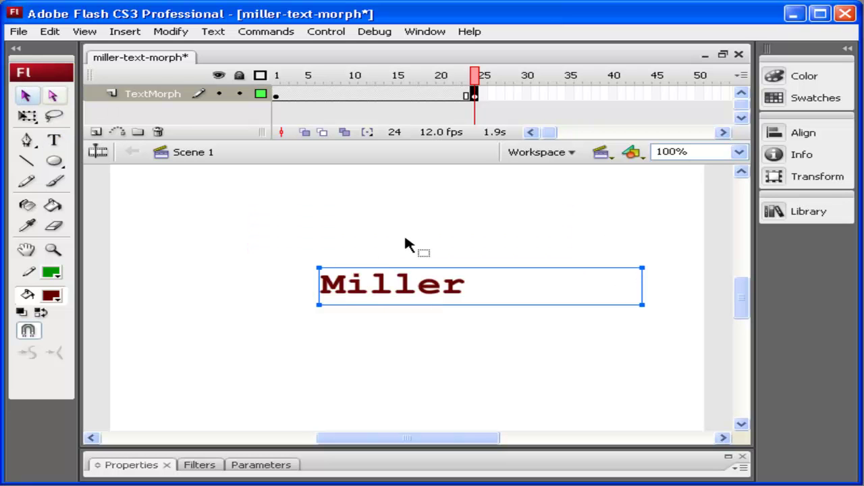
Step: Set the Miller text to size 74 in regular weight rather than bold
{"action": "key", "text": "t"}
{"action": "left_click", "coordinate": [476, 293]}
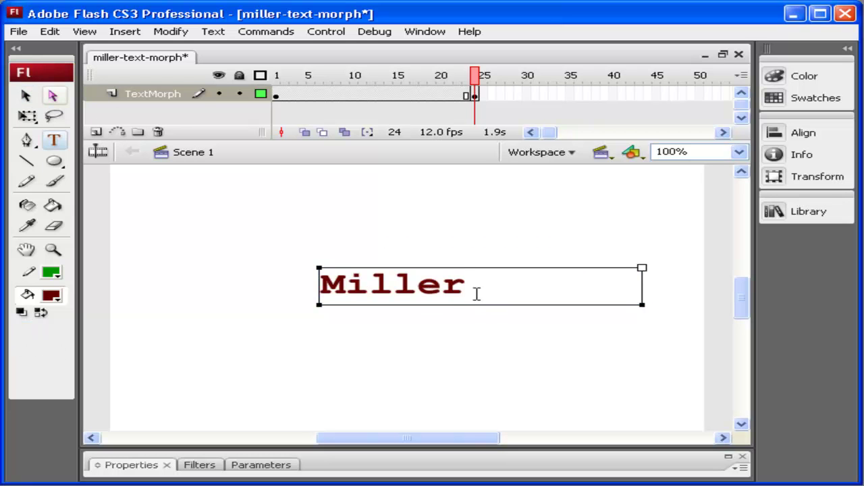
{"action": "left_click_drag", "start_coordinate": [476, 293], "coordinate": [293, 284]}
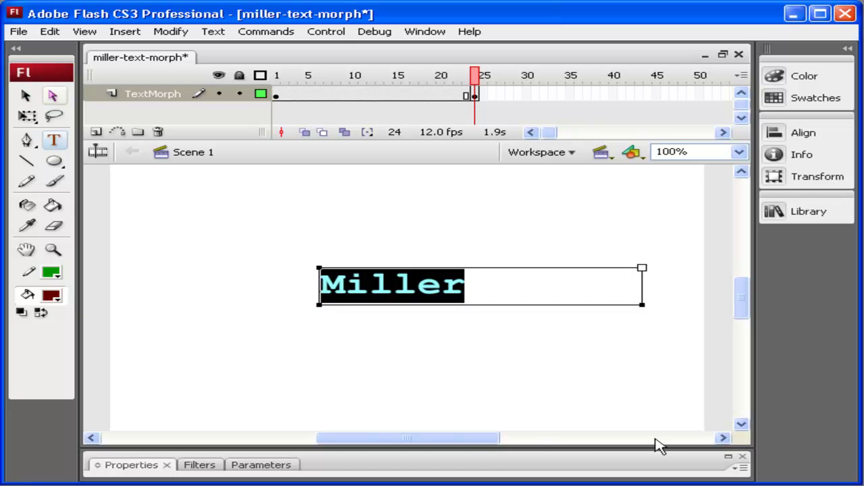
{"action": "left_click", "coordinate": [726, 463]}
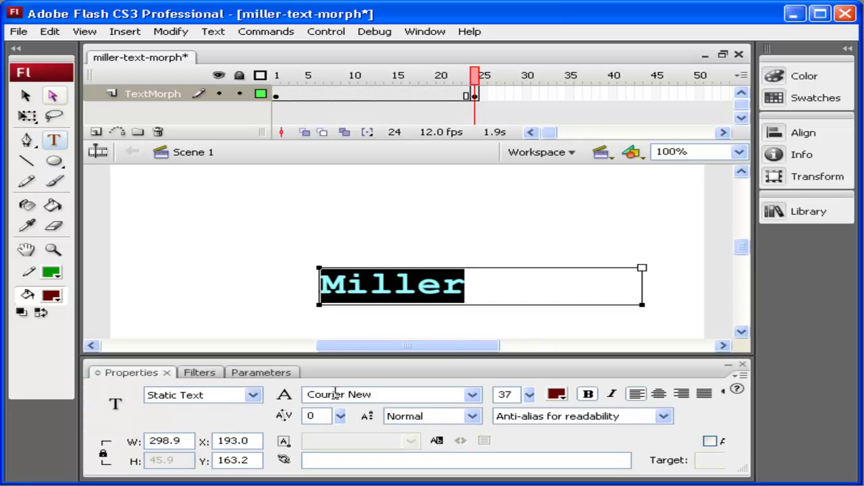
{"action": "left_click_drag", "start_coordinate": [530, 395], "coordinate": [534, 369]}
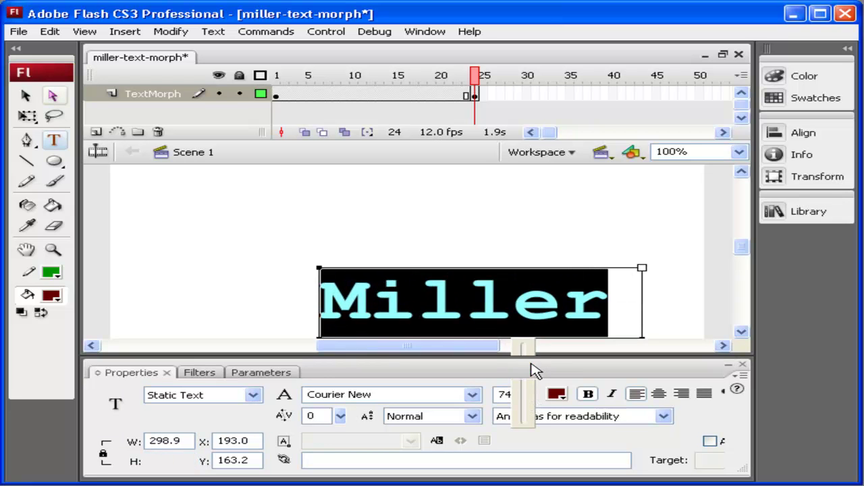
{"action": "left_click", "coordinate": [588, 399]}
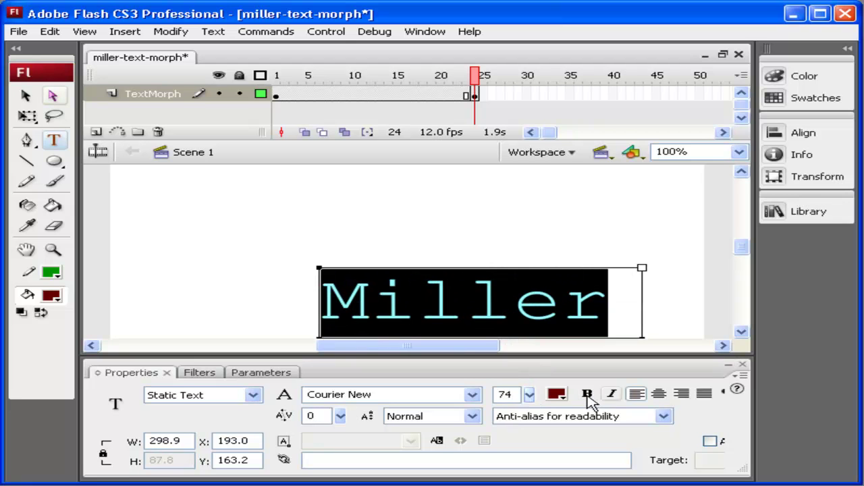
{"action": "left_click", "coordinate": [732, 364]}
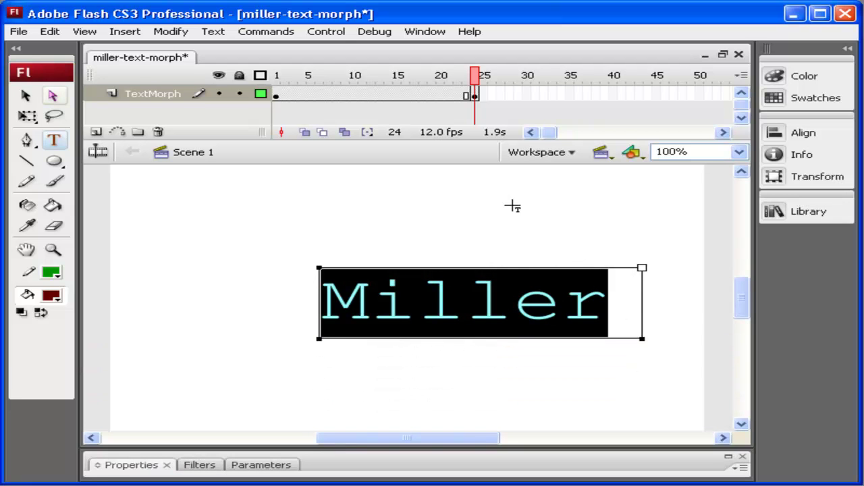
{"action": "left_click", "coordinate": [436, 284]}
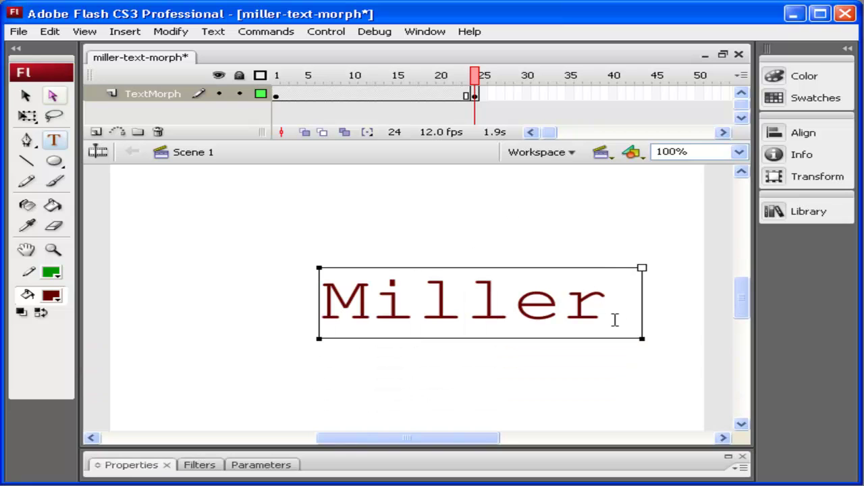
{"action": "left_click", "coordinate": [25, 95]}
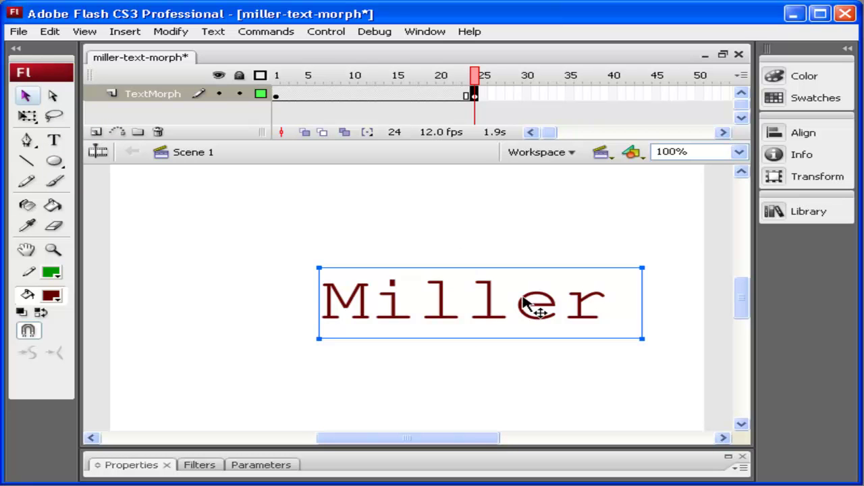
Step: Make frame 19 a keyframe holding the dark red oval from frame 1, after trying a shape tween
{"action": "left_click", "coordinate": [280, 80]}
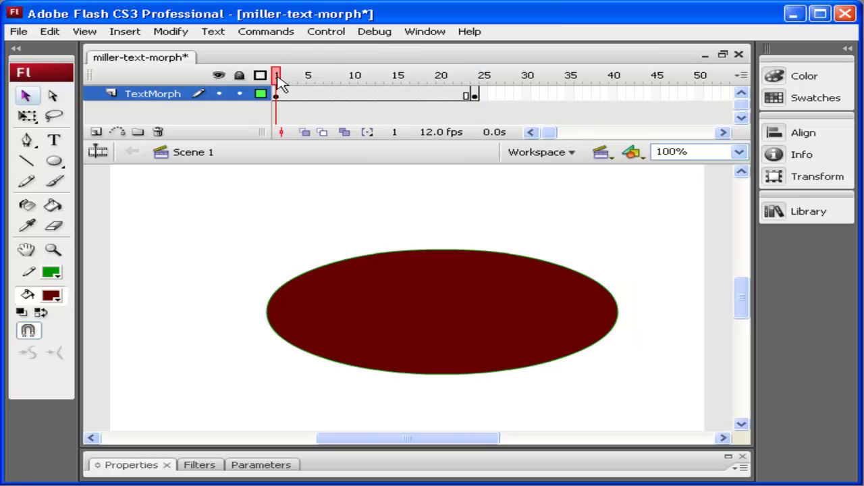
{"action": "left_click_drag", "start_coordinate": [279, 80], "coordinate": [475, 89]}
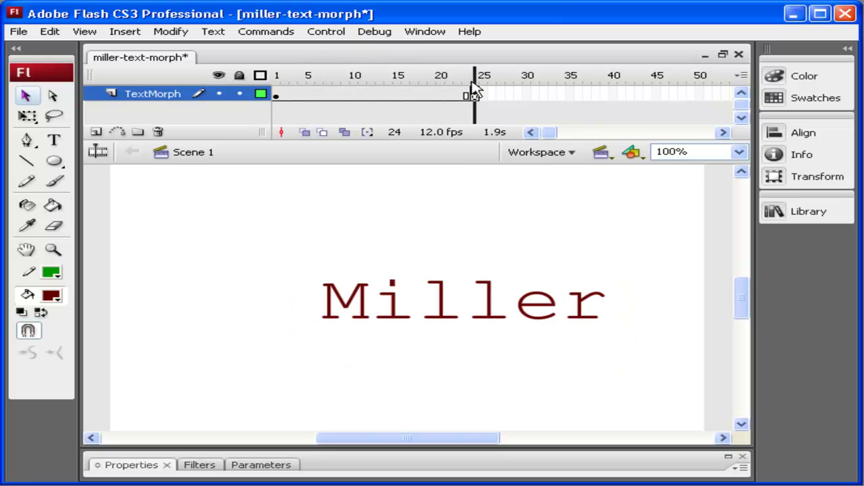
{"action": "right_click", "coordinate": [433, 95]}
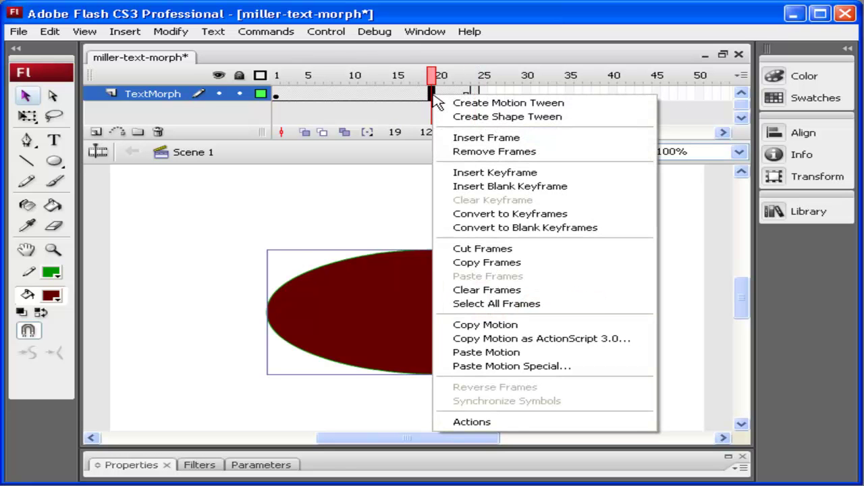
{"action": "left_click", "coordinate": [461, 118]}
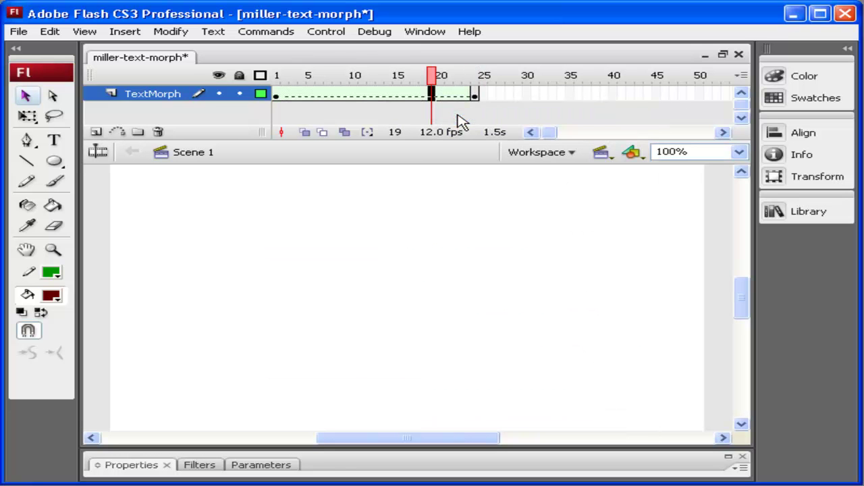
{"action": "key", "text": "F6"}
{"action": "left_click_drag", "start_coordinate": [434, 80], "coordinate": [262, 68]}
{"action": "key", "text": "F6"}
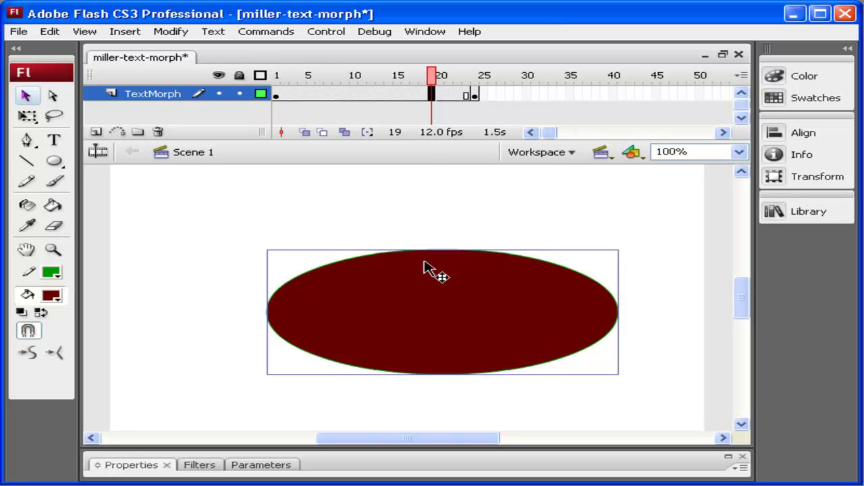
Step: On frame 24, highlight the whole word Miller, then select the text block as a whole
{"action": "left_click", "coordinate": [475, 95]}
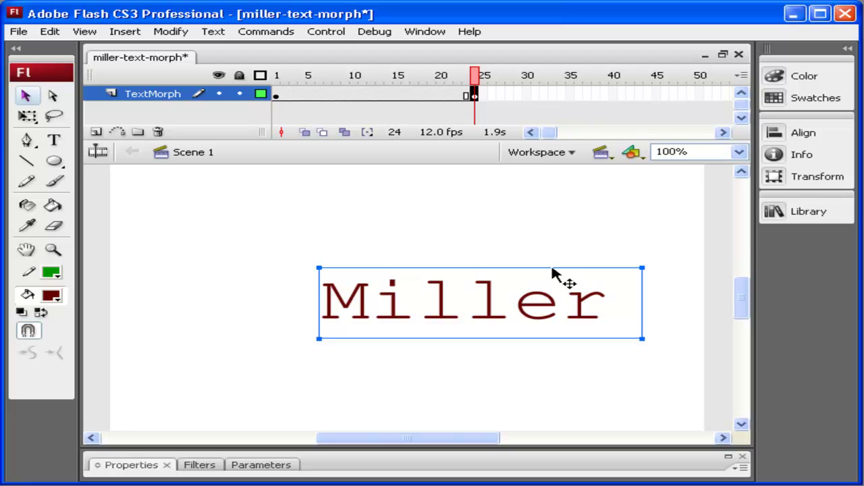
{"action": "key", "text": "t"}
{"action": "left_click", "coordinate": [514, 302]}
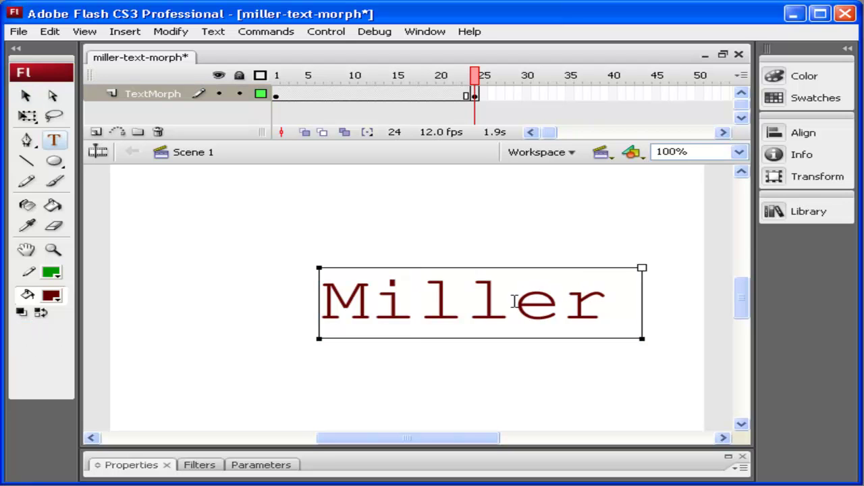
{"action": "left_click_drag", "start_coordinate": [610, 318], "coordinate": [310, 272]}
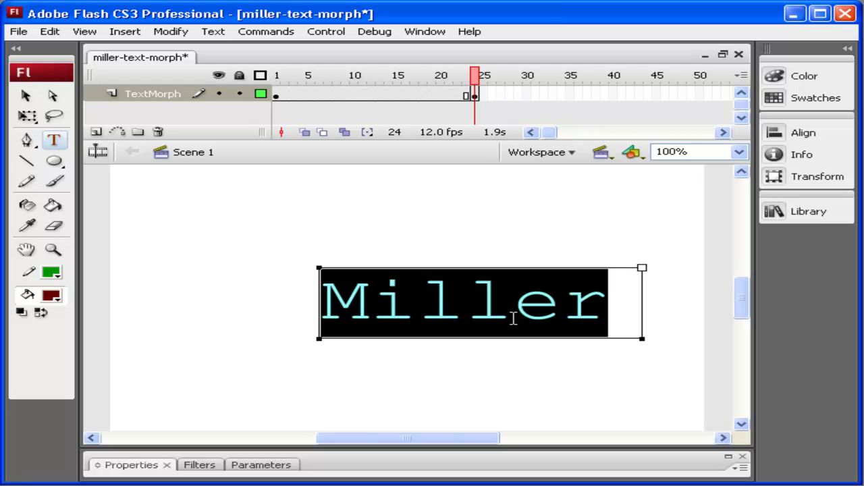
{"action": "left_click", "coordinate": [25, 96]}
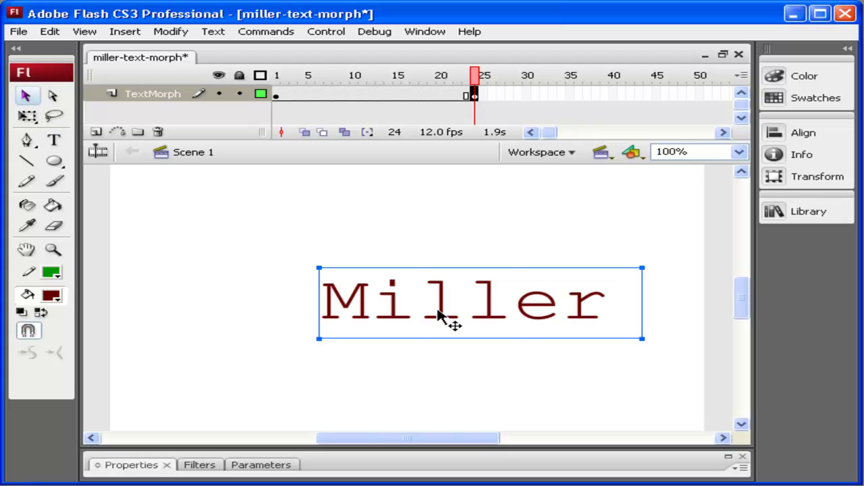
Step: Break Miller into separate letter blocks, trying a move of the r and undoing it
{"action": "key", "text": "ctrl+b"}
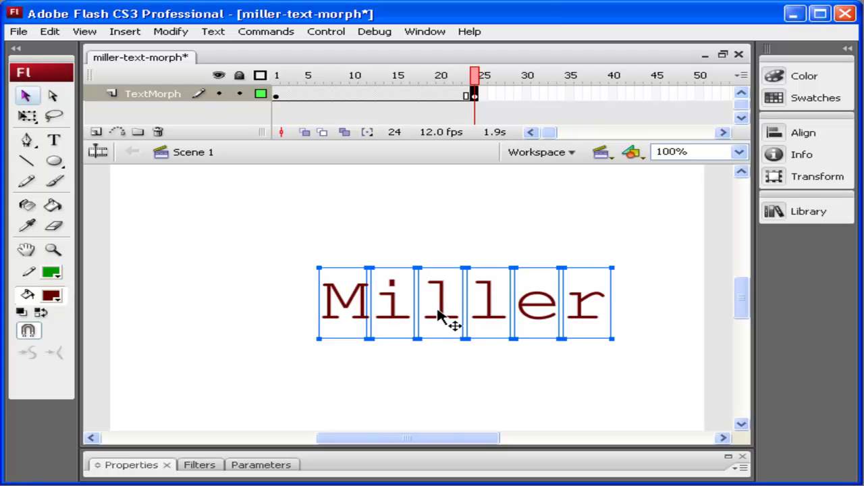
{"action": "left_click", "coordinate": [180, 32]}
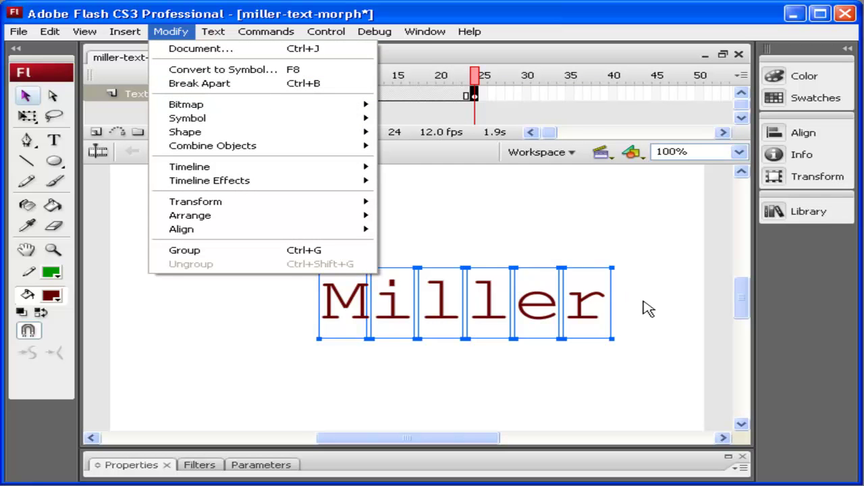
{"action": "left_click", "coordinate": [642, 304]}
{"action": "left_click", "coordinate": [588, 307]}
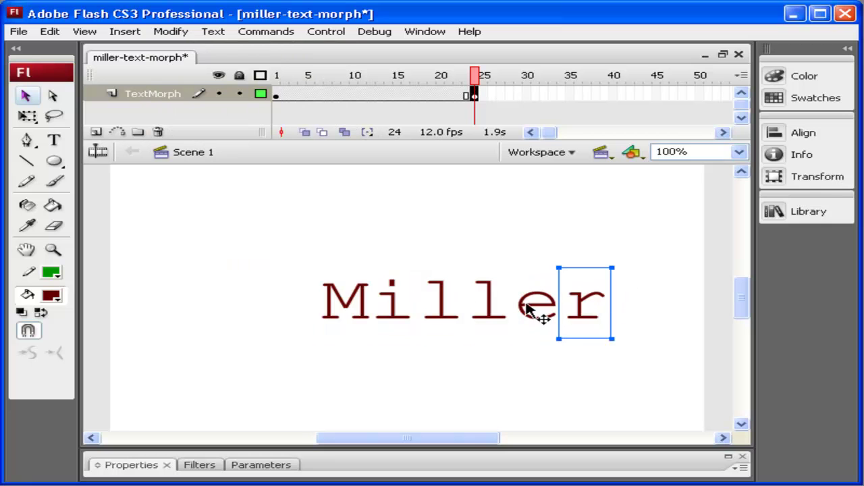
{"action": "double_click", "coordinate": [580, 307]}
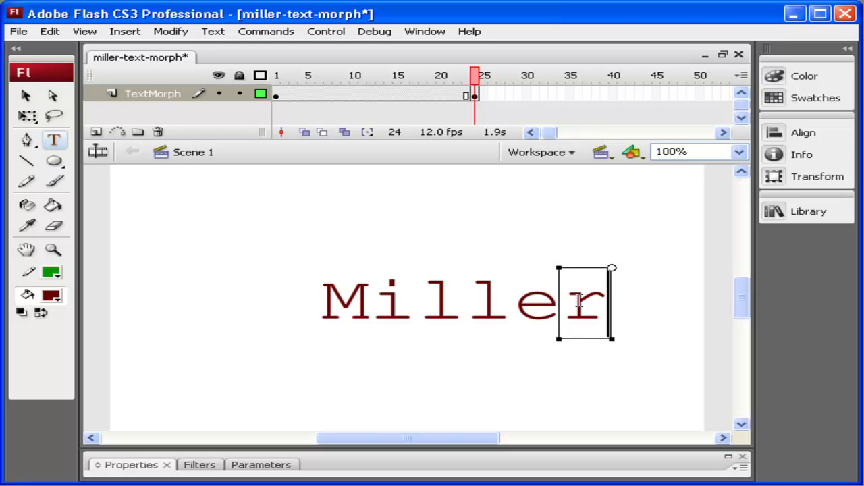
{"action": "double_click", "coordinate": [589, 302]}
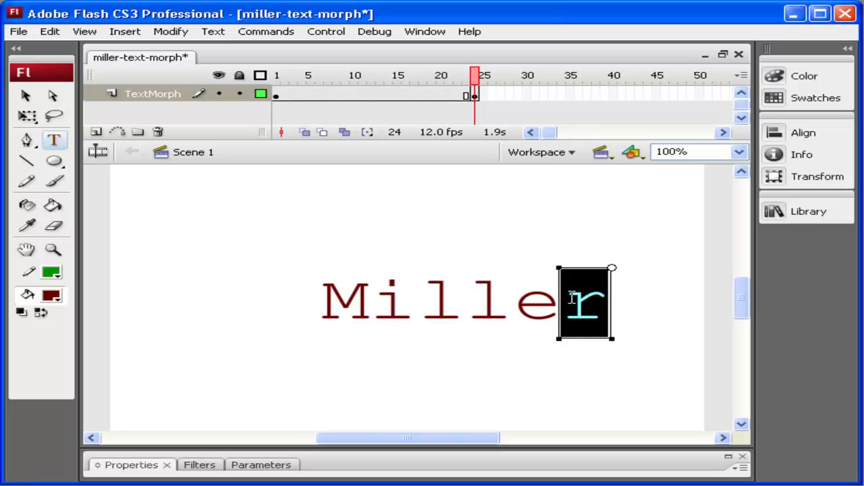
{"action": "left_click", "coordinate": [26, 95]}
{"action": "left_click_drag", "start_coordinate": [568, 318], "coordinate": [638, 270]}
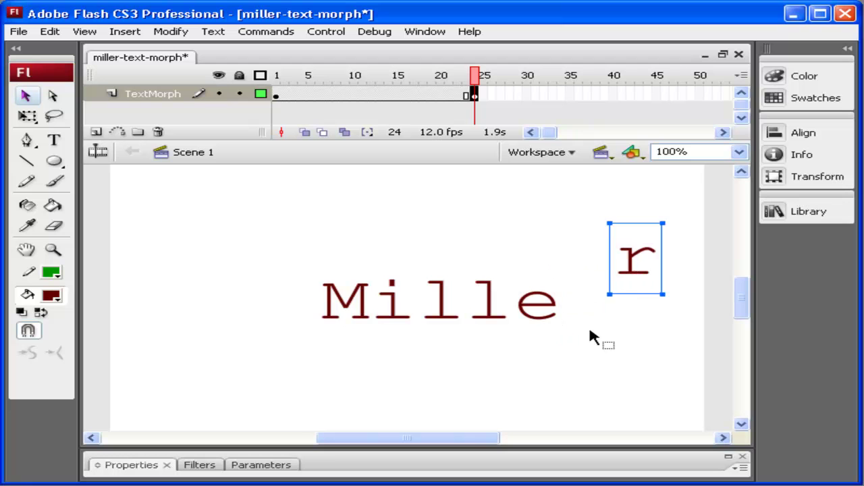
{"action": "key", "text": "ctrl+z"}
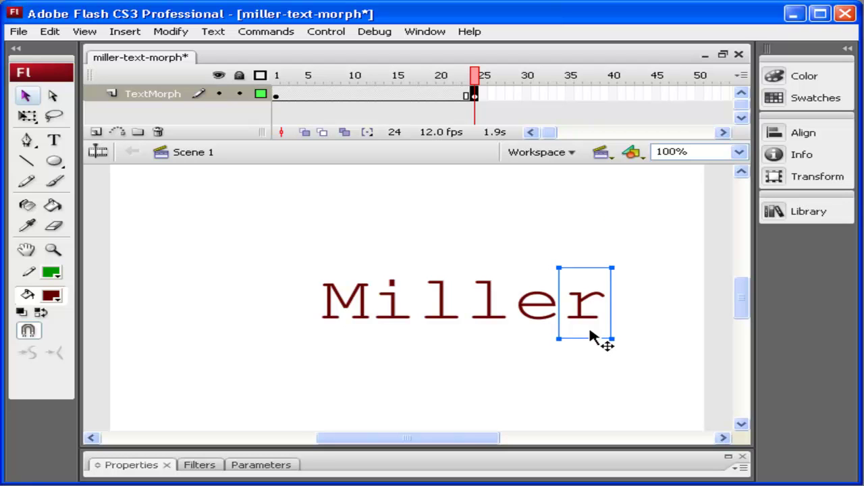
{"action": "left_click", "coordinate": [591, 337]}
Step: Break all six letters into plain fill shapes, then adjust the curve of the r
{"action": "left_click_drag", "start_coordinate": [624, 257], "coordinate": [309, 342]}
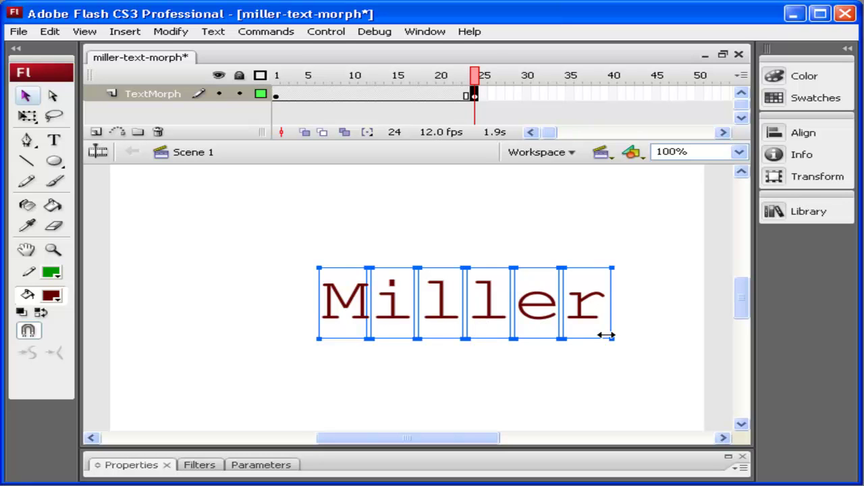
{"action": "key", "text": "ctrl+b"}
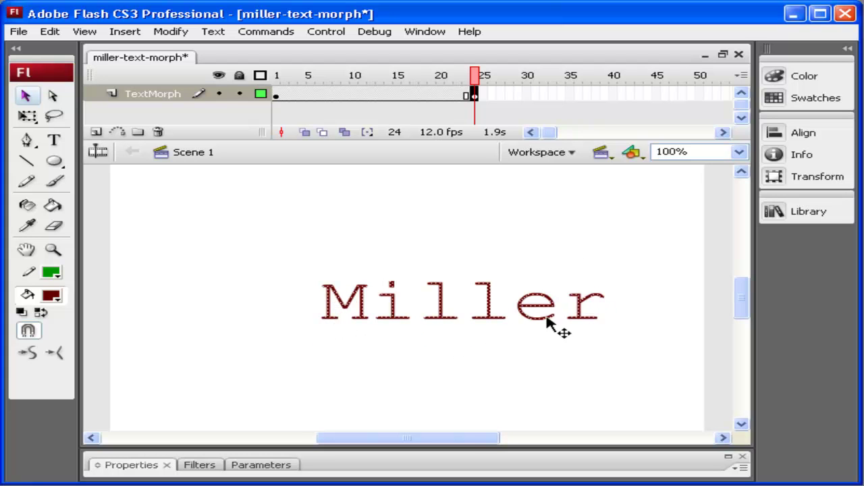
{"action": "left_click", "coordinate": [611, 319]}
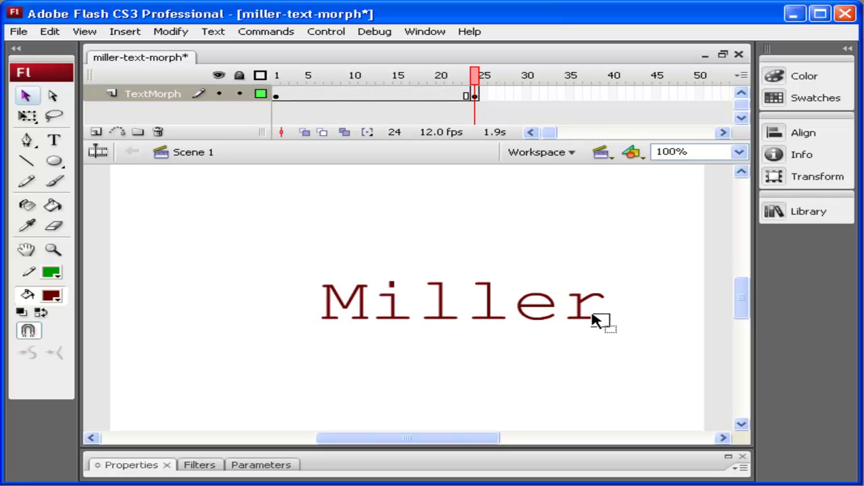
{"action": "left_click", "coordinate": [593, 315]}
{"action": "left_click_drag", "start_coordinate": [594, 319], "coordinate": [628, 328]}
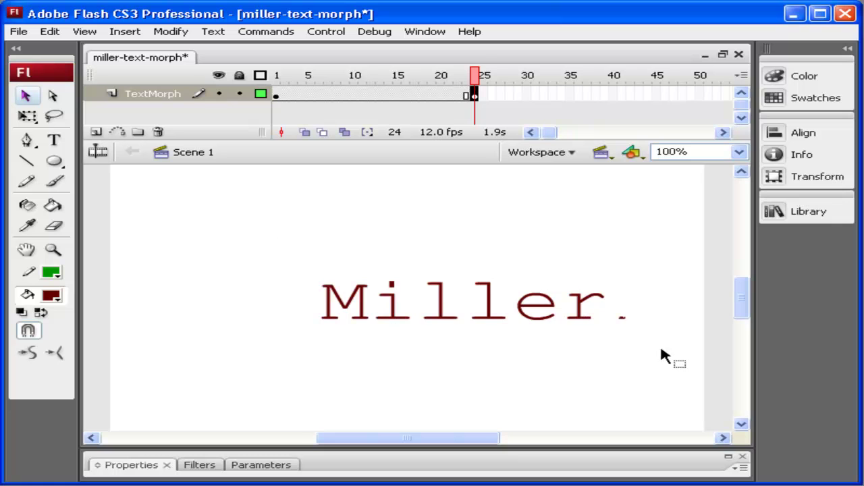
{"action": "key", "text": "ctrl+z"}
{"action": "left_click", "coordinate": [605, 321]}
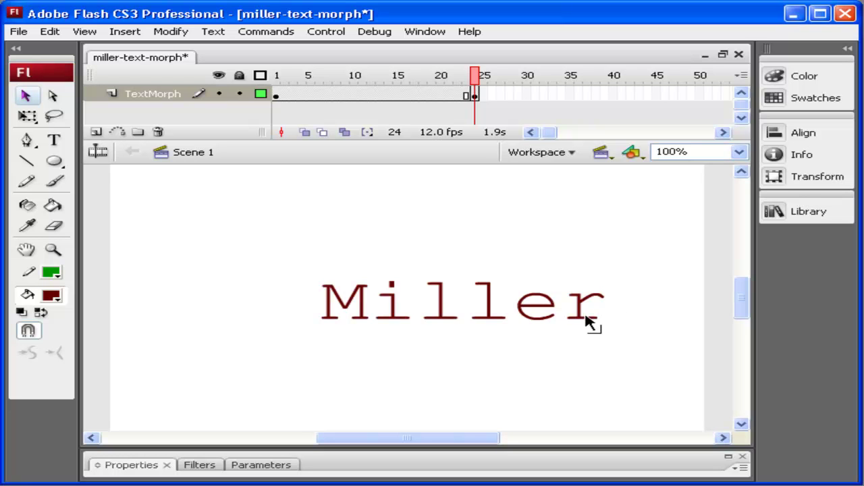
{"action": "left_click_drag", "start_coordinate": [582, 312], "coordinate": [593, 312]}
Step: Create a shape tween over frames 1–24 and play the oval-to-Miller morph from frame 1
{"action": "right_click", "coordinate": [426, 95]}
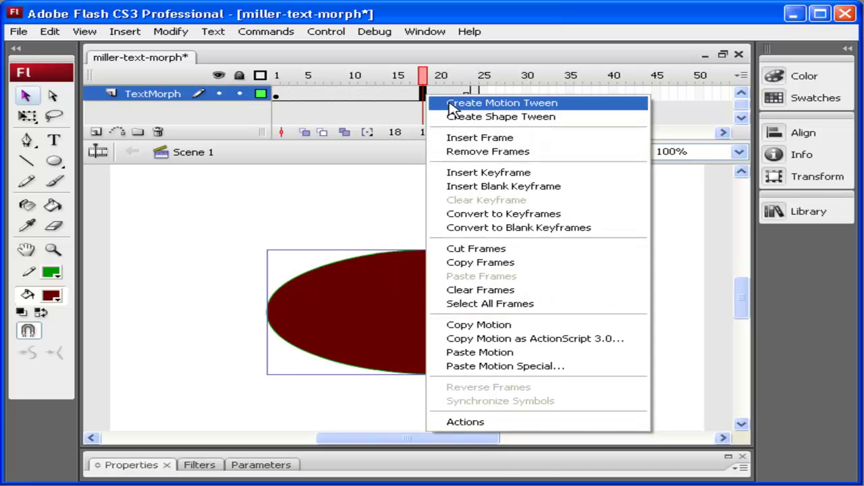
{"action": "left_click", "coordinate": [517, 119]}
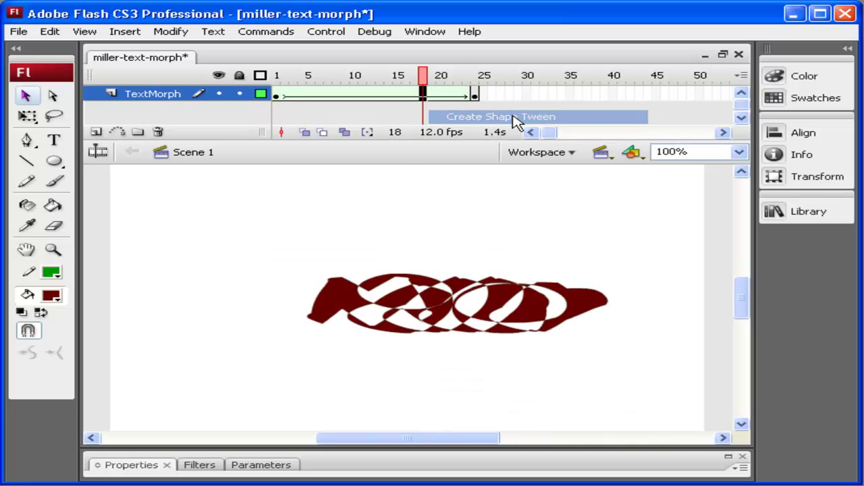
{"action": "left_click_drag", "start_coordinate": [422, 74], "coordinate": [258, 64]}
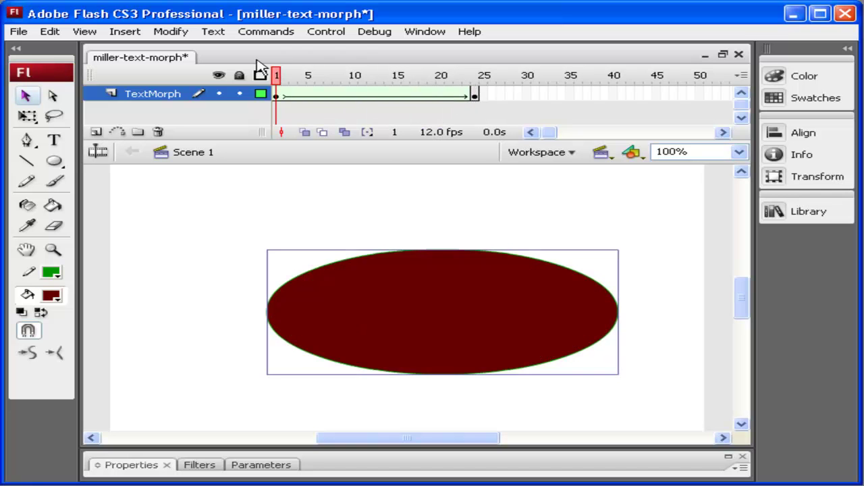
{"action": "key", "text": "Return"}
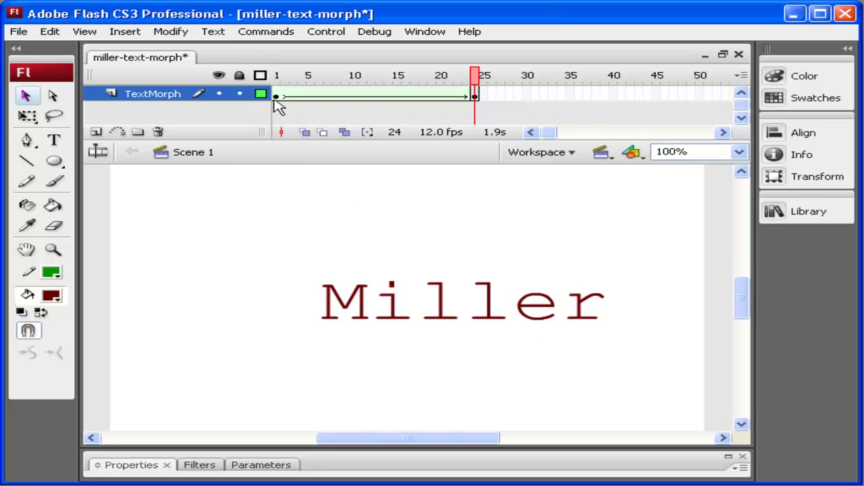
Step: Add shape hints a and b on the oval's upper-left and upper-right edges
{"action": "left_click", "coordinate": [277, 96]}
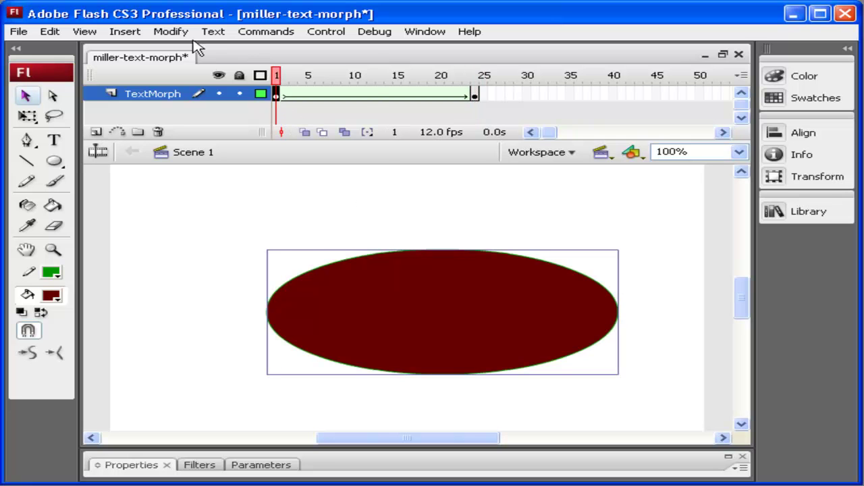
{"action": "left_click", "coordinate": [172, 32]}
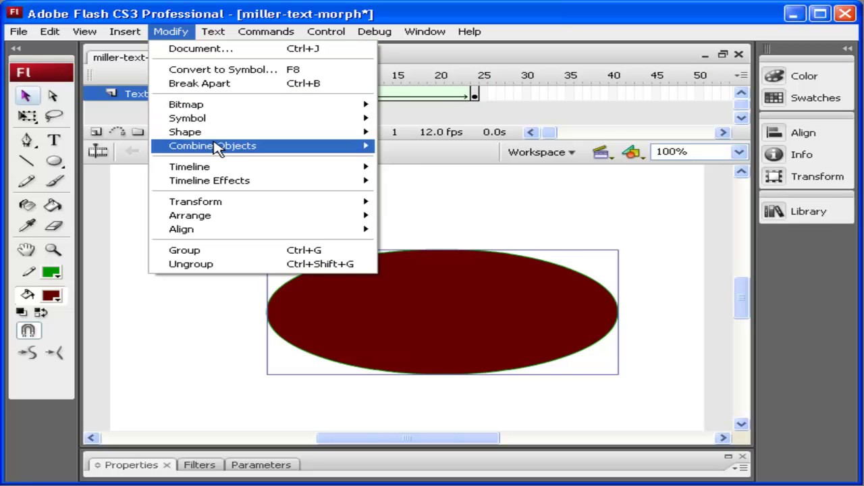
{"action": "mouse_move", "coordinate": [225, 137]}
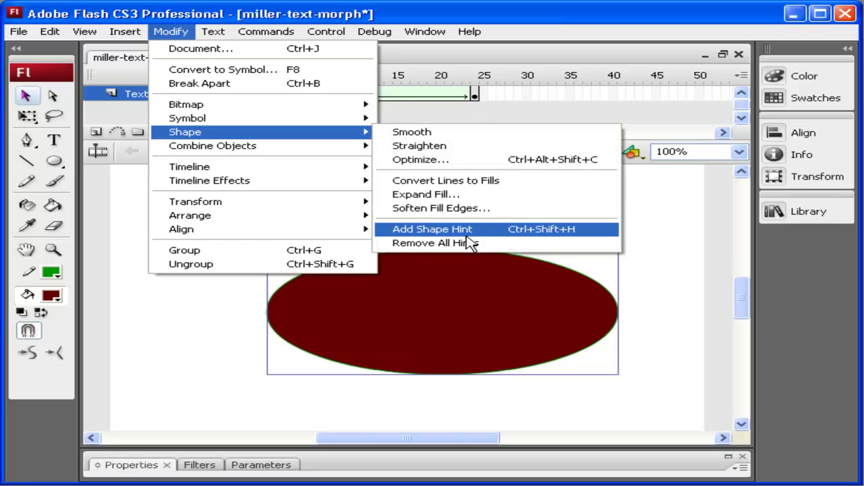
{"action": "left_click", "coordinate": [467, 233]}
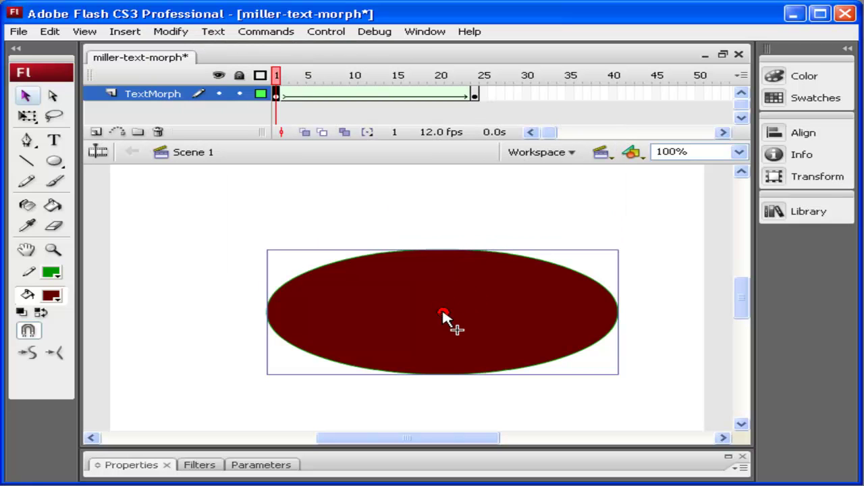
{"action": "left_click_drag", "start_coordinate": [340, 273], "coordinate": [320, 267]}
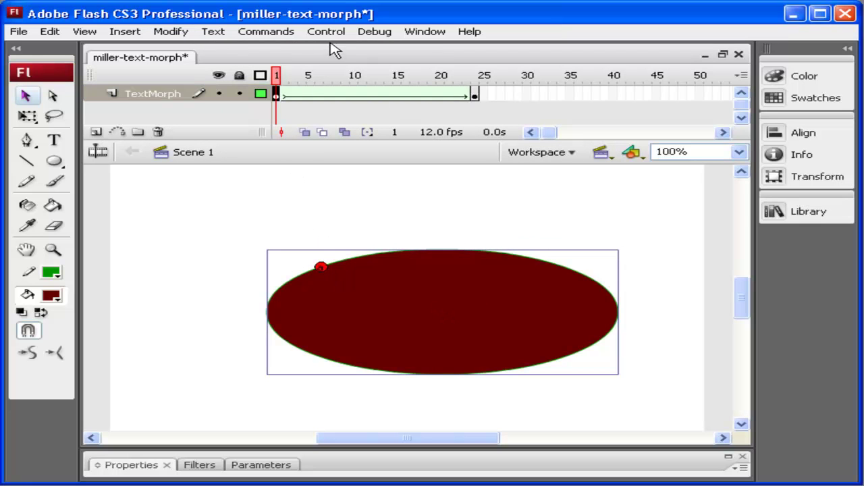
{"action": "left_click", "coordinate": [185, 32]}
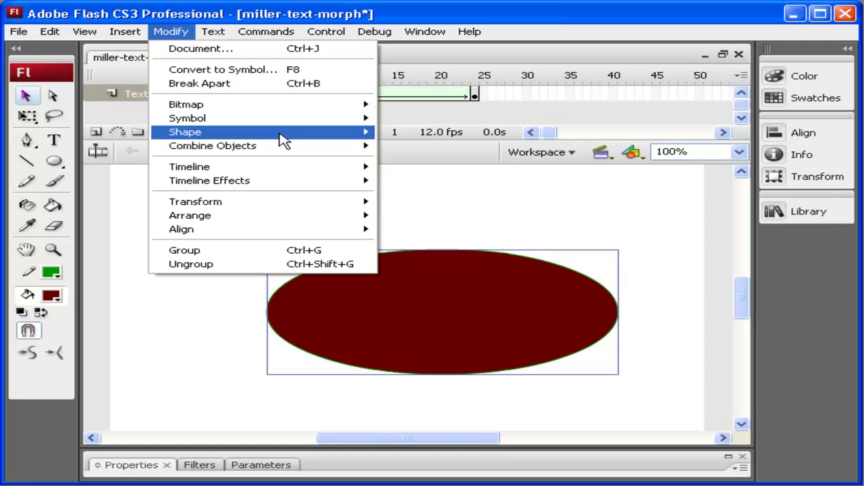
{"action": "mouse_move", "coordinate": [283, 140]}
{"action": "left_click", "coordinate": [486, 230]}
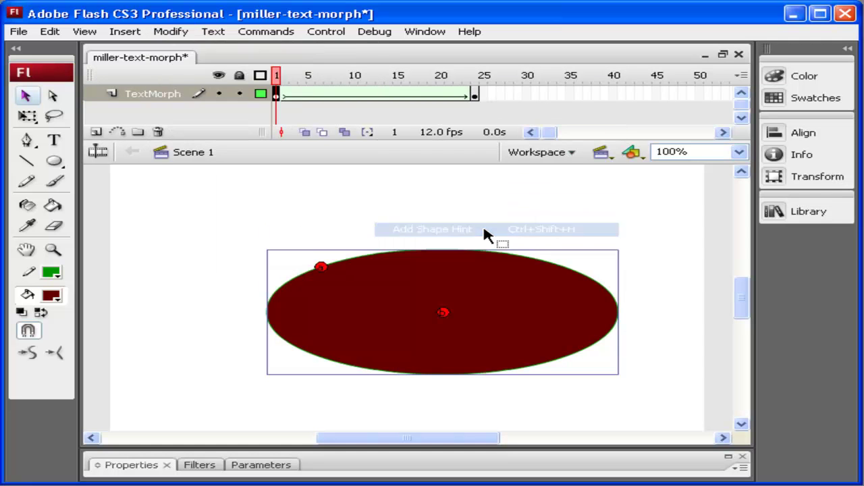
{"action": "left_click_drag", "start_coordinate": [444, 312], "coordinate": [579, 282]}
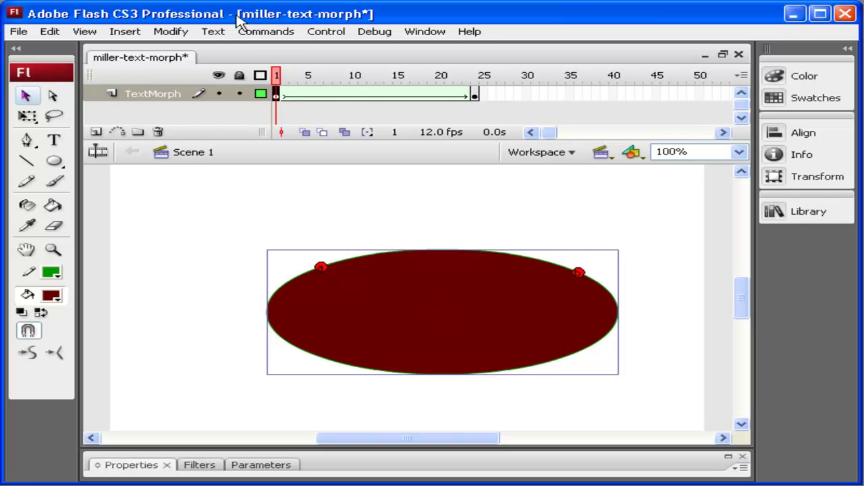
Step: On frame 24, place the hints on the r's right edge and M's top-left, then preview
{"action": "left_click", "coordinate": [475, 93]}
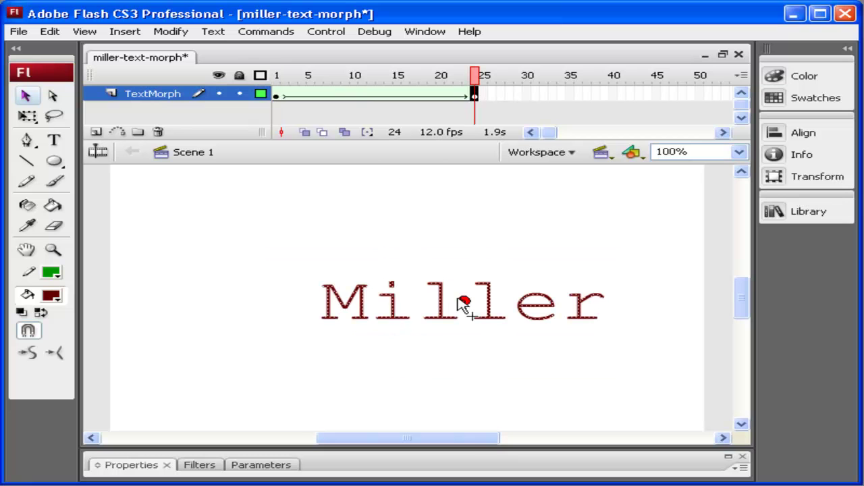
{"action": "left_click_drag", "start_coordinate": [464, 301], "coordinate": [596, 295]}
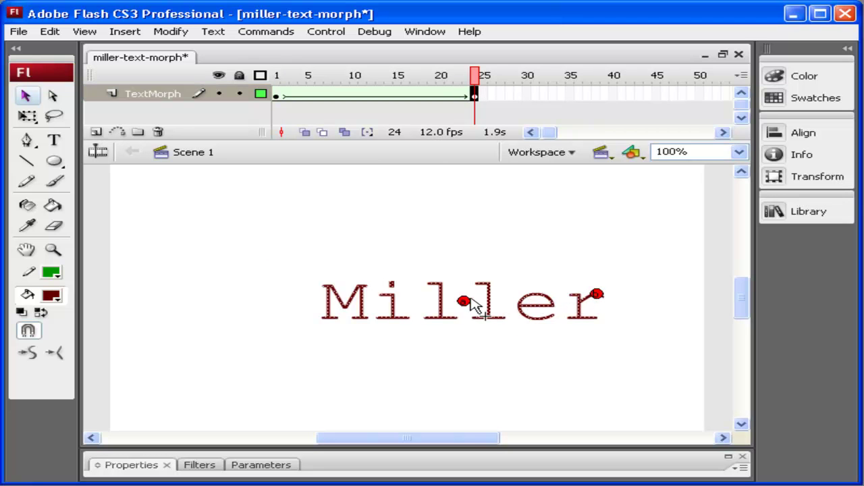
{"action": "left_click_drag", "start_coordinate": [464, 301], "coordinate": [325, 286]}
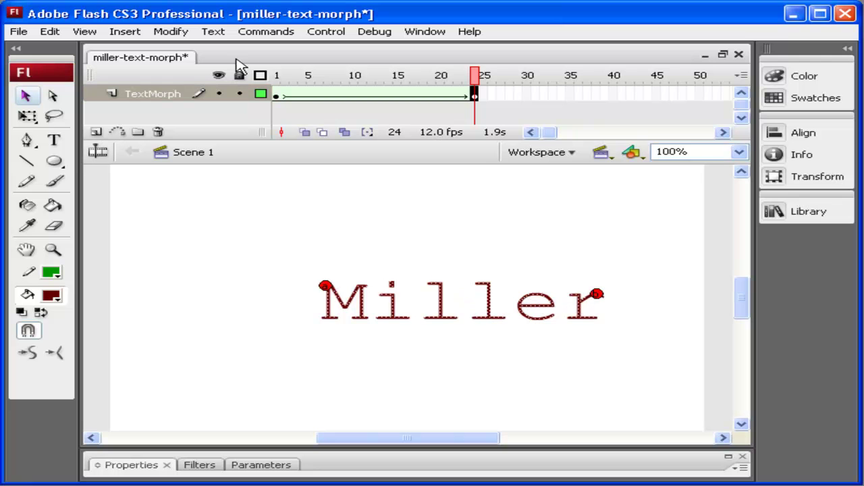
{"action": "left_click", "coordinate": [276, 73]}
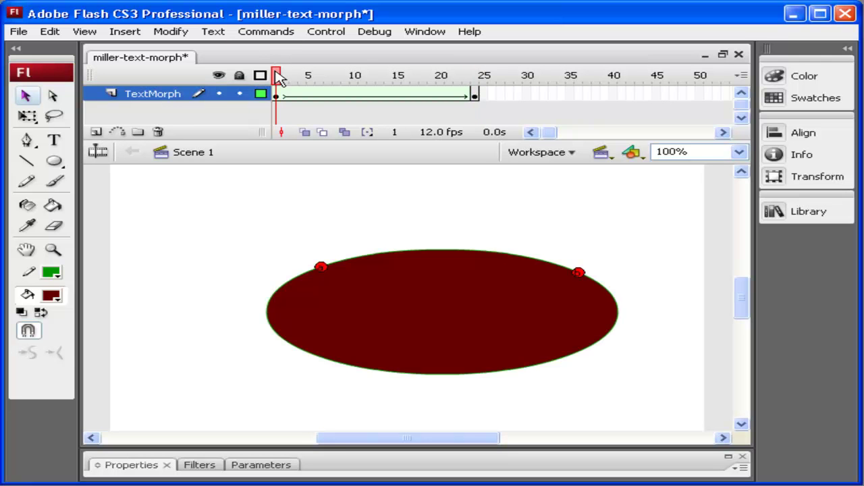
{"action": "key", "text": "Return"}
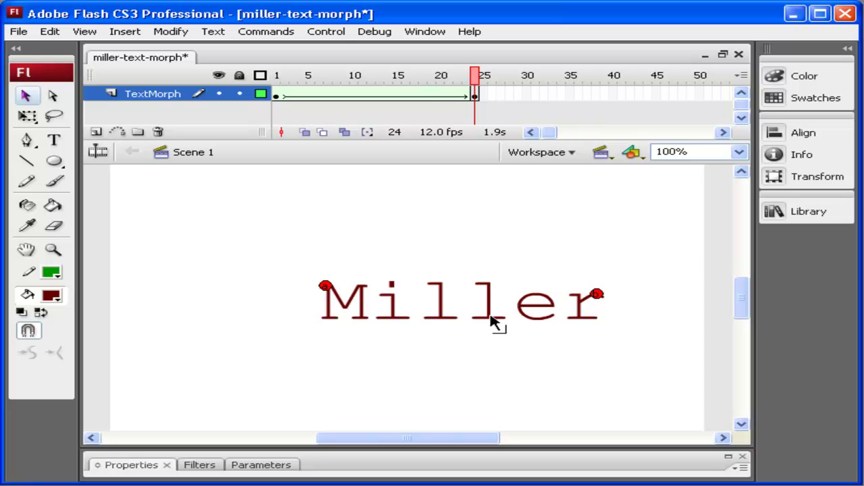
Step: Remove all shape hints from the oval on frame 1 and play the tween again
{"action": "left_click", "coordinate": [174, 34]}
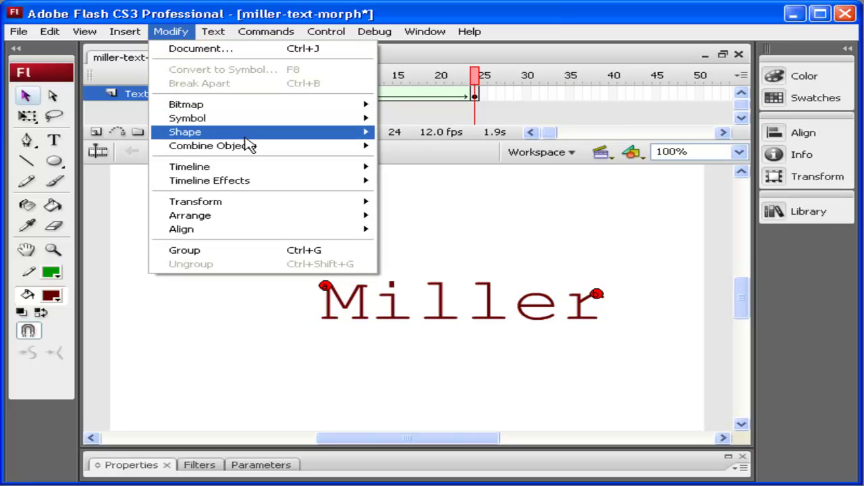
{"action": "mouse_move", "coordinate": [246, 137]}
{"action": "left_click", "coordinate": [664, 349]}
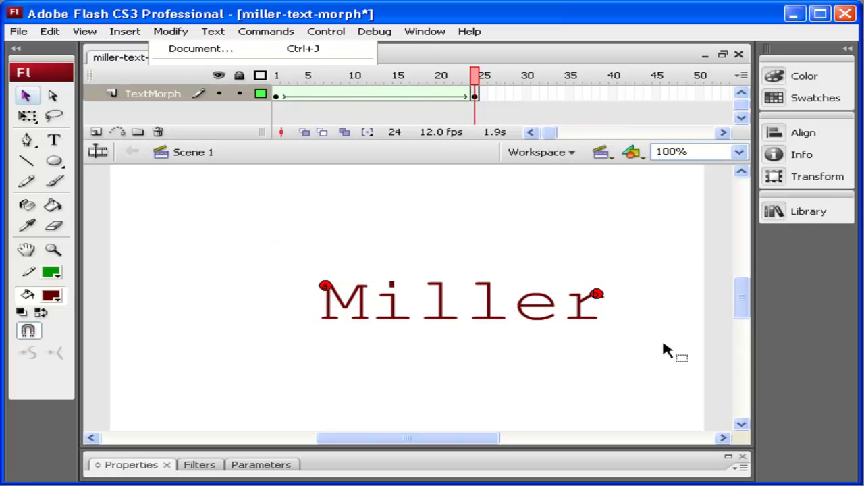
{"action": "left_click", "coordinate": [275, 95]}
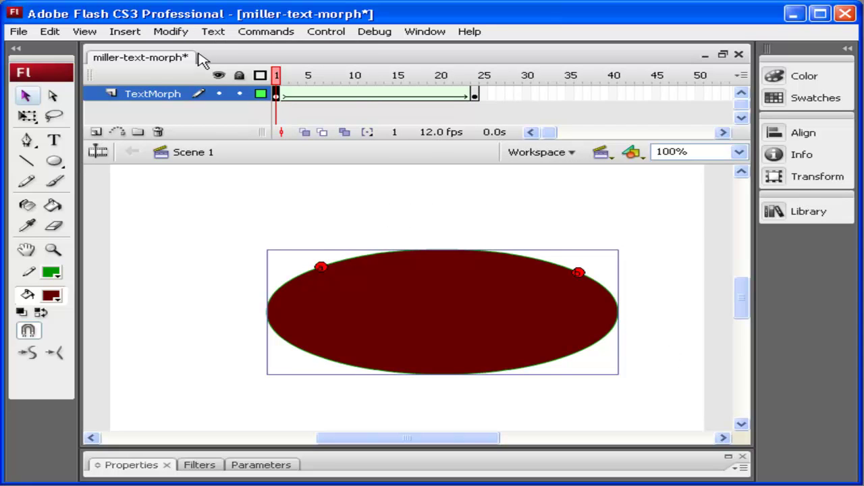
{"action": "left_click", "coordinate": [173, 32]}
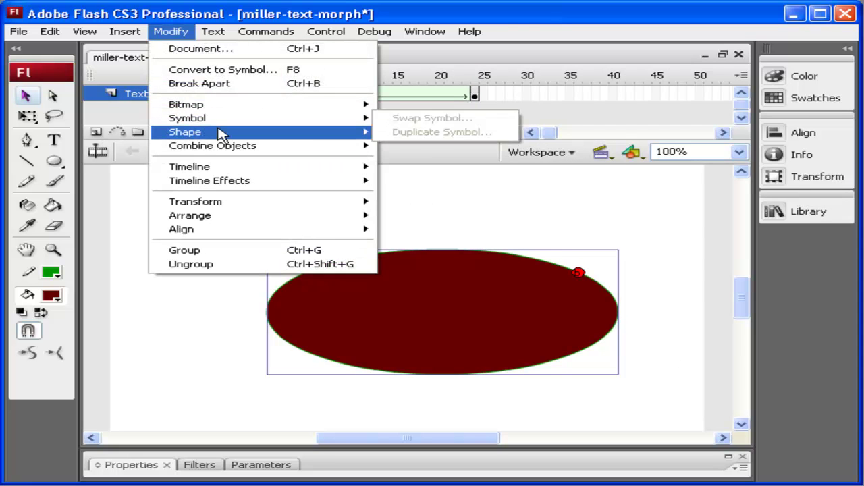
{"action": "mouse_move", "coordinate": [223, 132]}
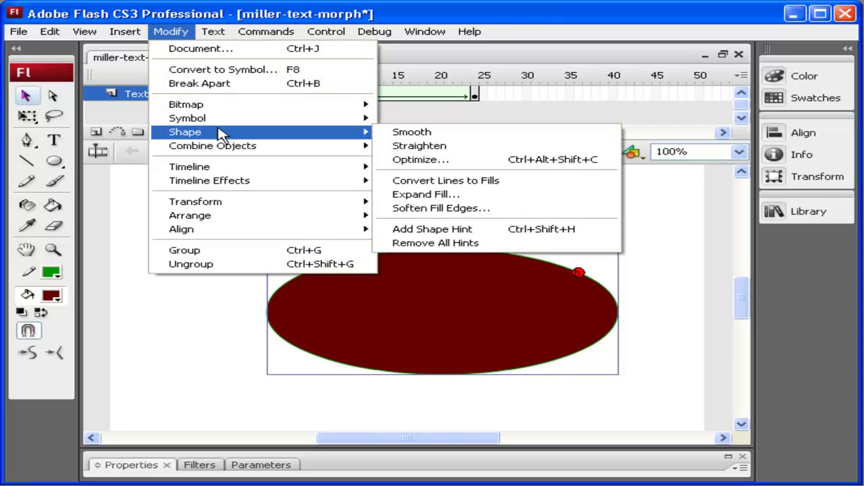
{"action": "left_click", "coordinate": [475, 243]}
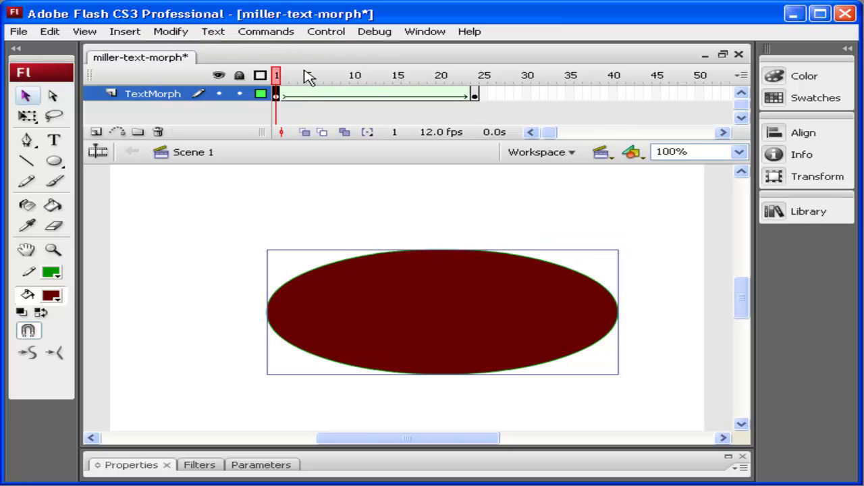
{"action": "key", "text": "Return"}
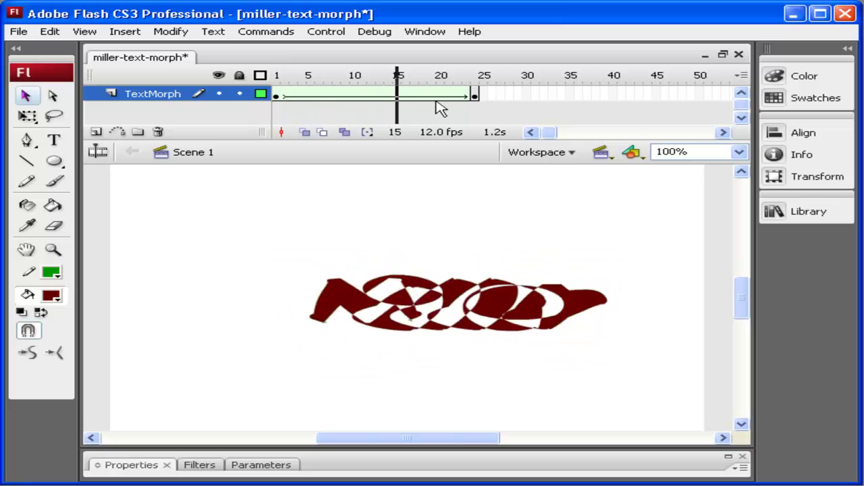
Step: Rewind to frame 1, then jump to the Miller keyframe at frame 24
{"action": "left_click_drag", "start_coordinate": [475, 76], "coordinate": [247, 61]}
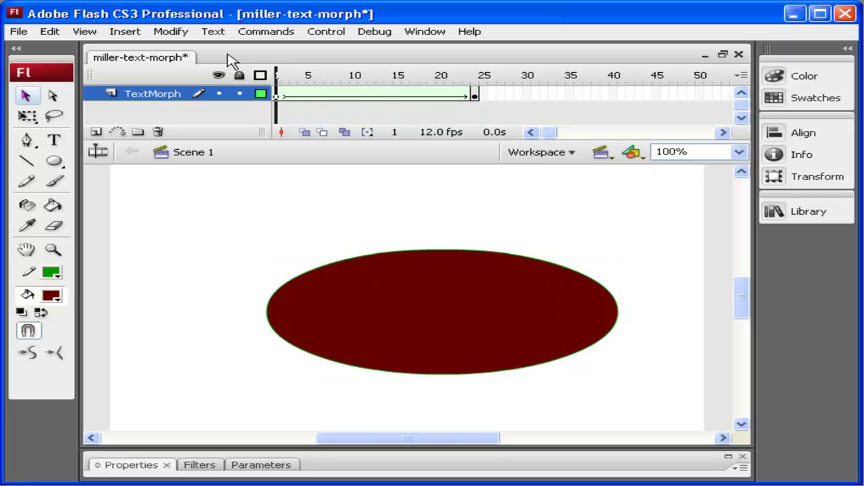
{"action": "left_click", "coordinate": [474, 75]}
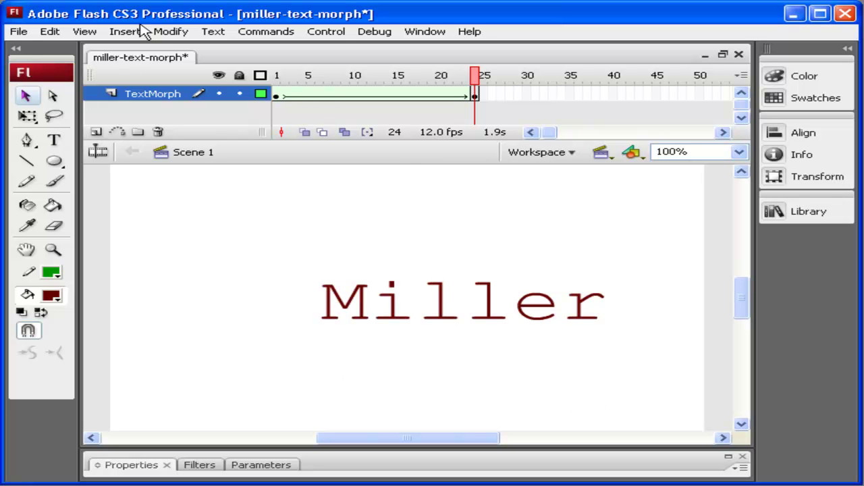
{"action": "left_click", "coordinate": [170, 31]}
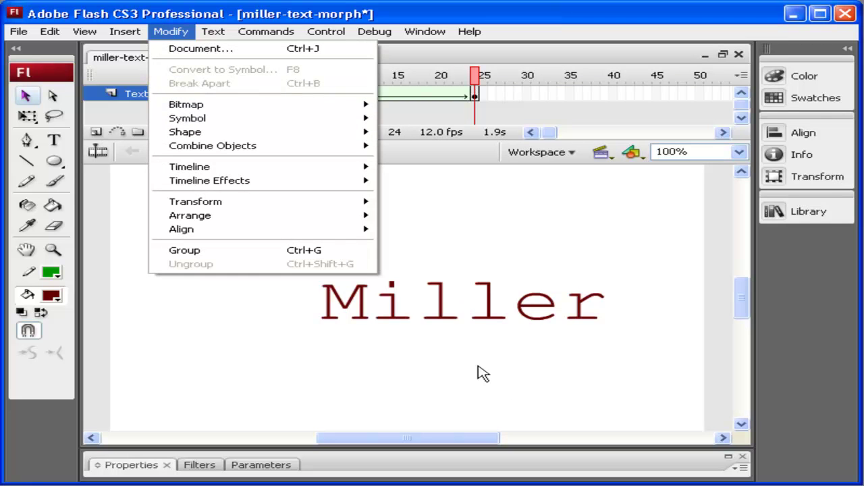
{"action": "left_click", "coordinate": [510, 368]}
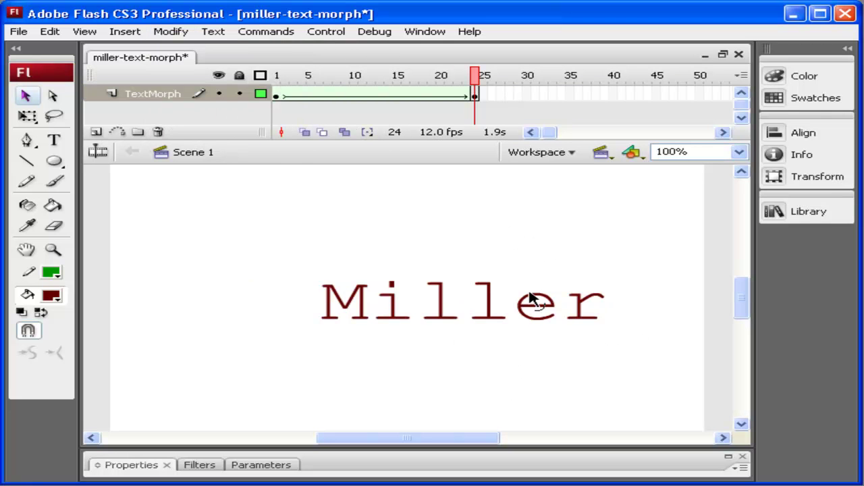